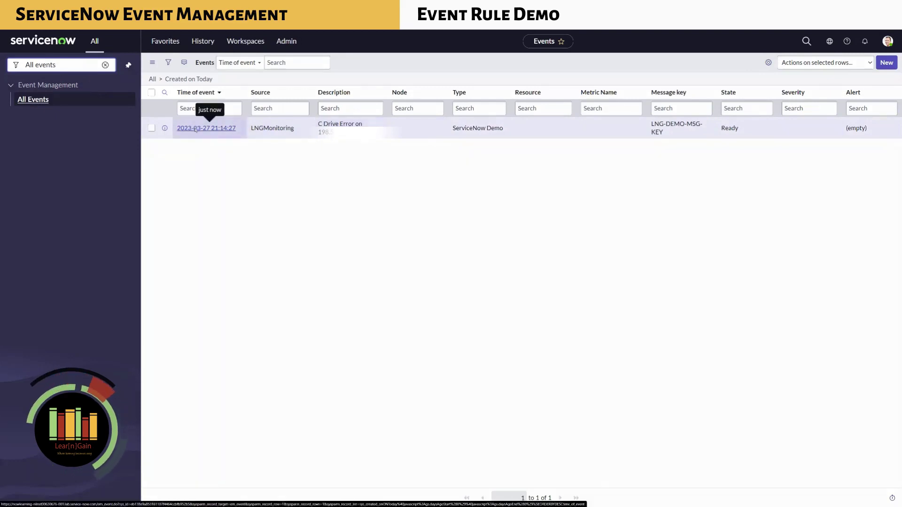
Step: From the event's record, create event rule 'C Drive Error - Demo' with source LNGMonitoring, order 100
{"action": "left_click", "coordinate": [196, 128]}
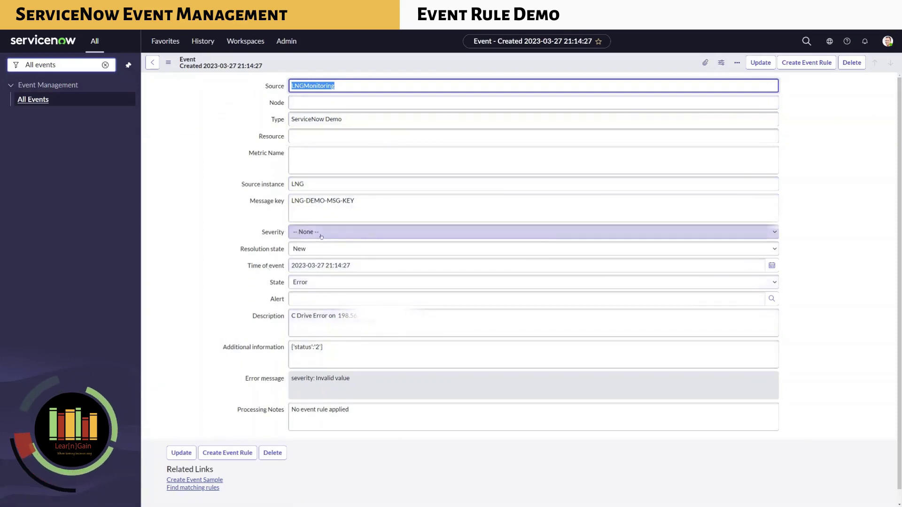
{"action": "left_click", "coordinate": [815, 63]}
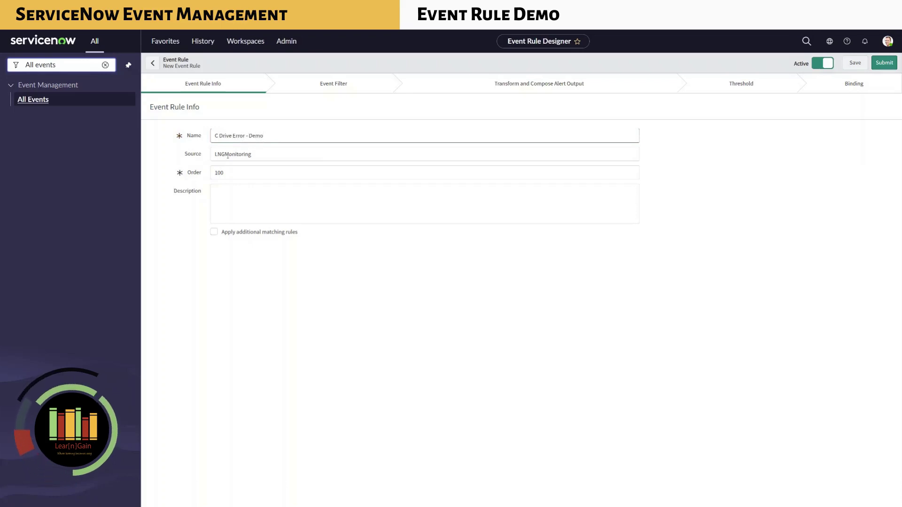
Step: Give the rule the description 'Provide a description as needed' and go to Event Filter
{"action": "left_click", "coordinate": [226, 190]}
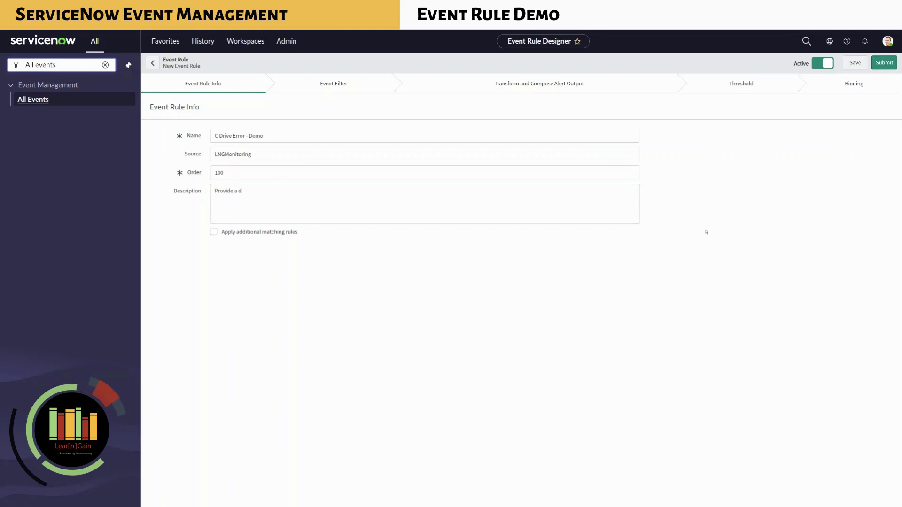
{"action": "type", "text": "Provide a description as"}
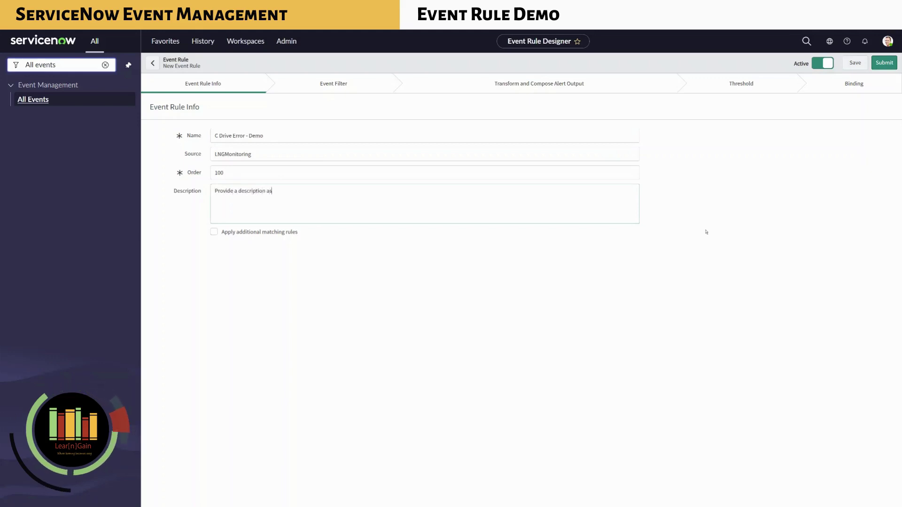
{"action": "type", "text": " needed"}
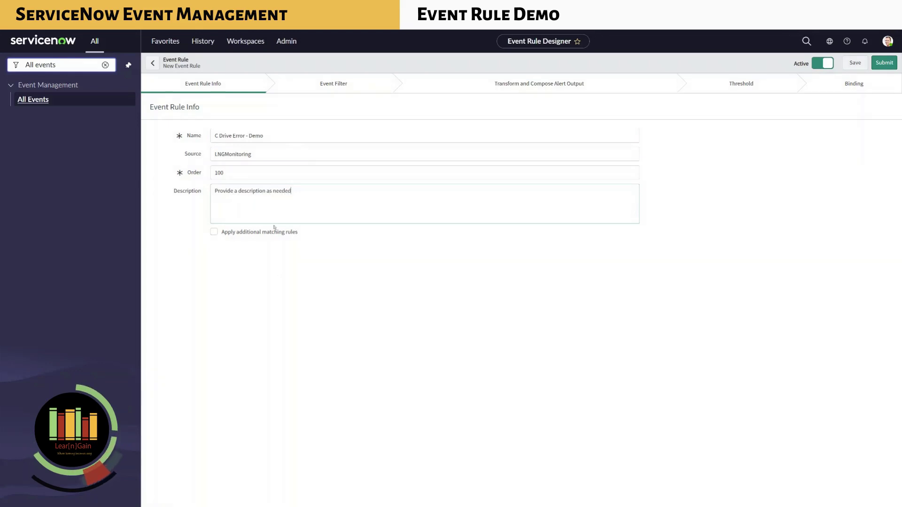
{"action": "left_click", "coordinate": [334, 85]}
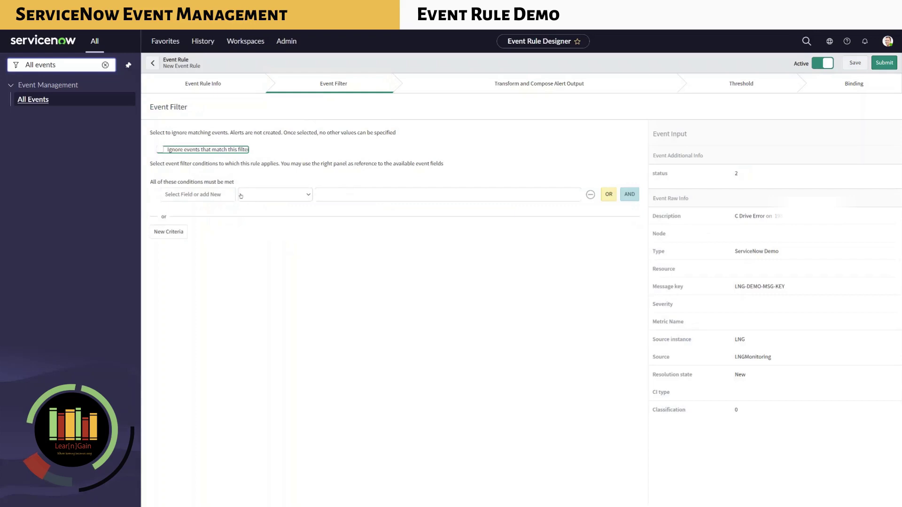
Step: Add filter condition Description starts with 'C Drive Error', copied from the sample event
{"action": "left_click", "coordinate": [228, 193]}
{"action": "type", "text": "Desc"}
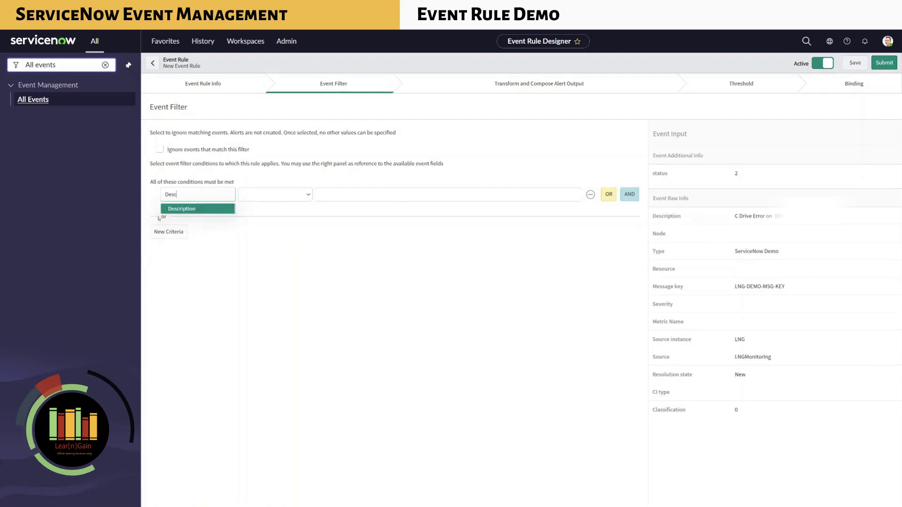
{"action": "left_click", "coordinate": [221, 209]}
{"action": "left_click", "coordinate": [309, 196]}
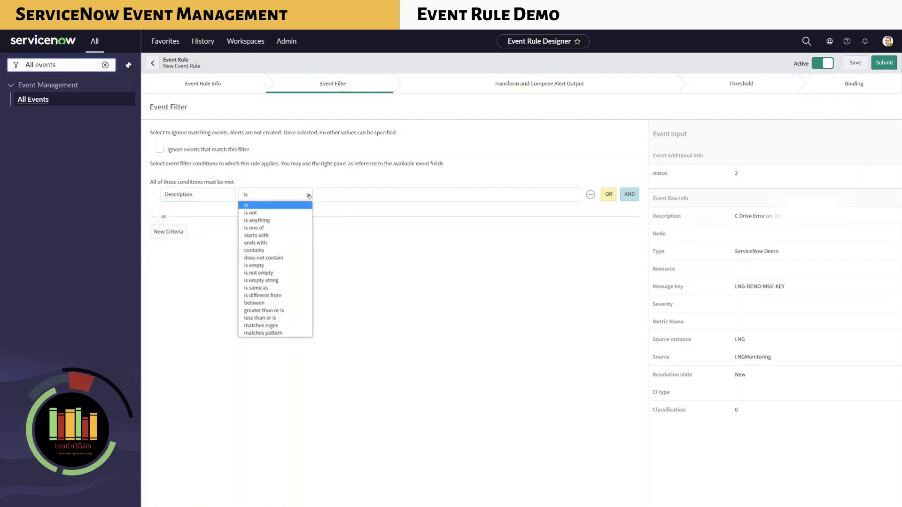
{"action": "left_click", "coordinate": [267, 237]}
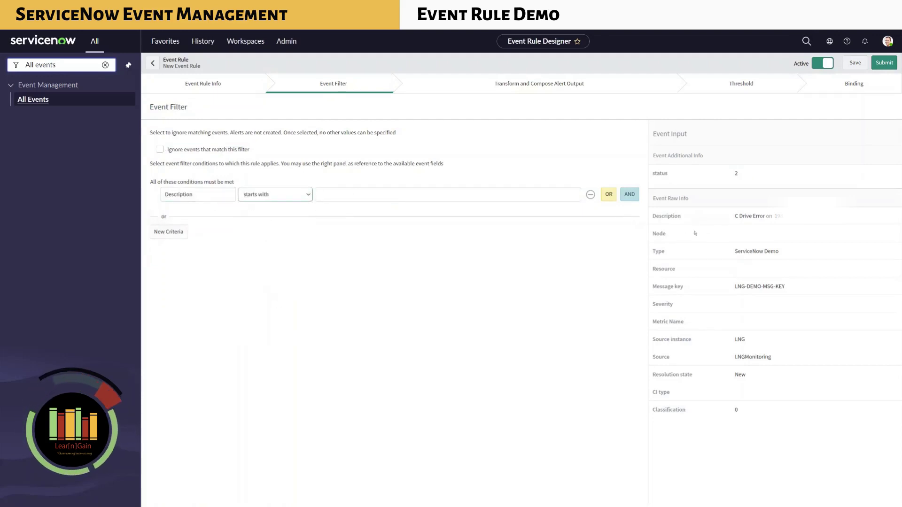
{"action": "left_click_drag", "start_coordinate": [736, 218], "coordinate": [765, 220]}
{"action": "key", "text": "ctrl+c"}
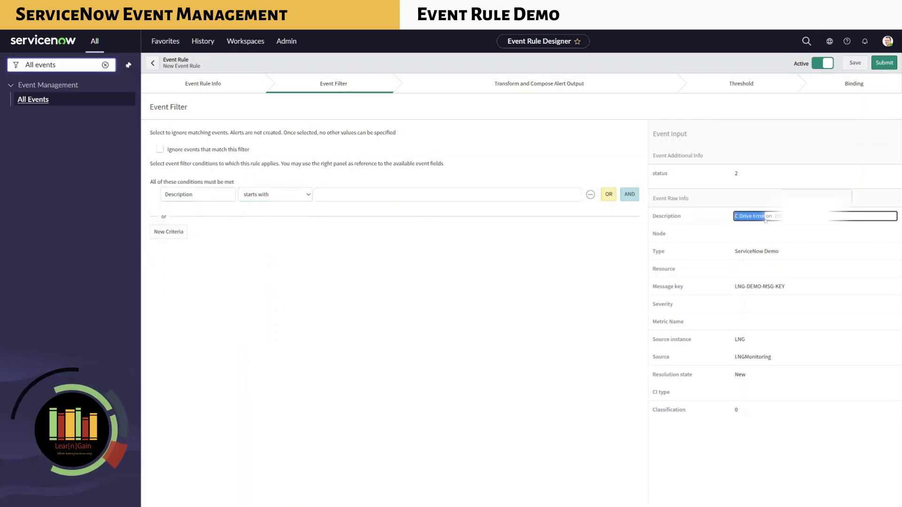
{"action": "left_click", "coordinate": [421, 200]}
{"action": "key", "text": "ctrl+v"}
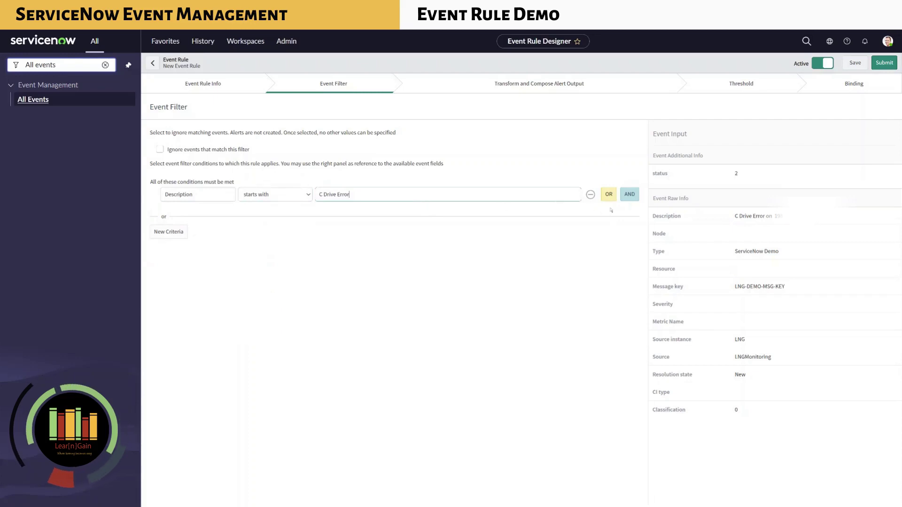
Step: Add a second AND condition: Source instance is LNG
{"action": "left_click", "coordinate": [633, 198]}
{"action": "left_click", "coordinate": [218, 216]}
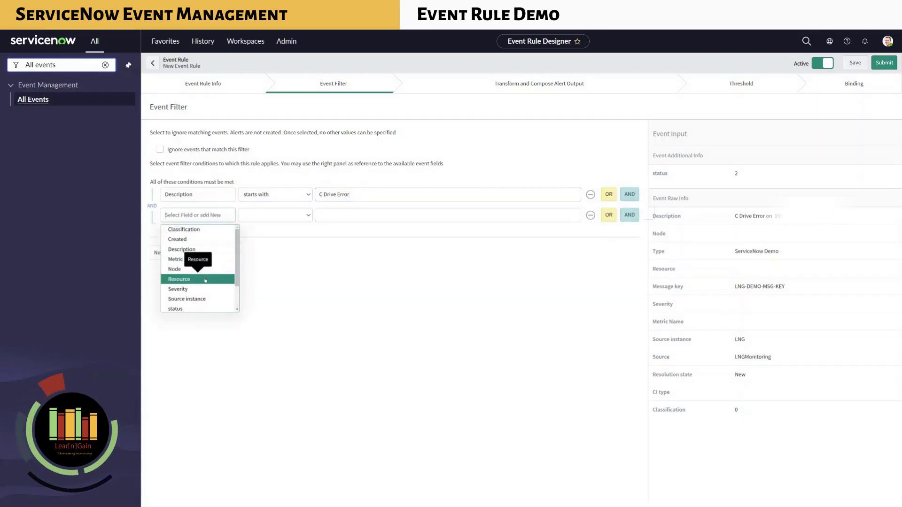
{"action": "scroll", "coordinate": [205, 280], "scroll_direction": "down", "scroll_amount": 1}
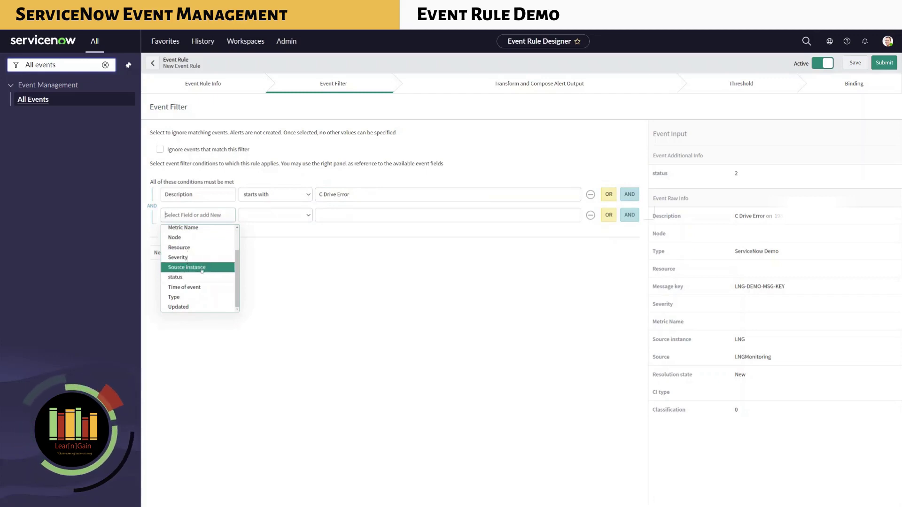
{"action": "left_click", "coordinate": [188, 267]}
{"action": "left_click", "coordinate": [326, 215]}
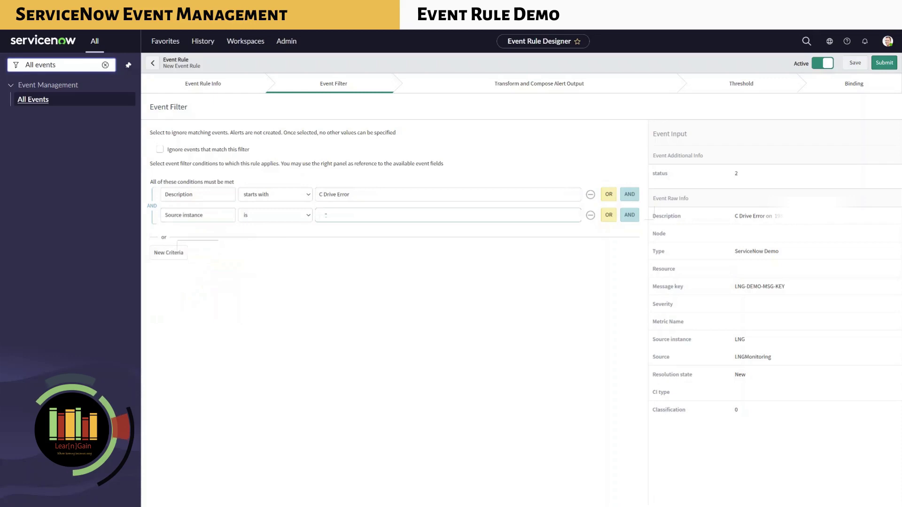
{"action": "left_click", "coordinate": [343, 266]}
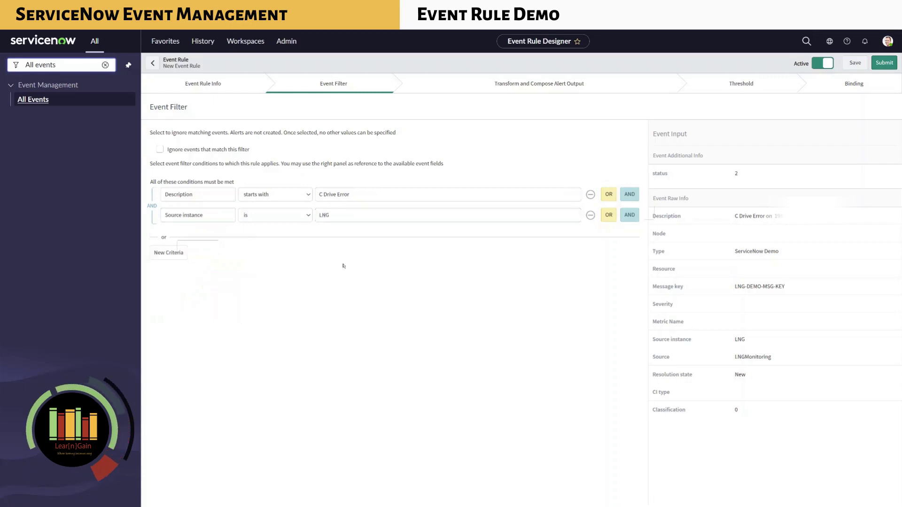
Step: In alert output, map the status value 2 to Severity using the (.*) regex
{"action": "left_click", "coordinate": [560, 85]}
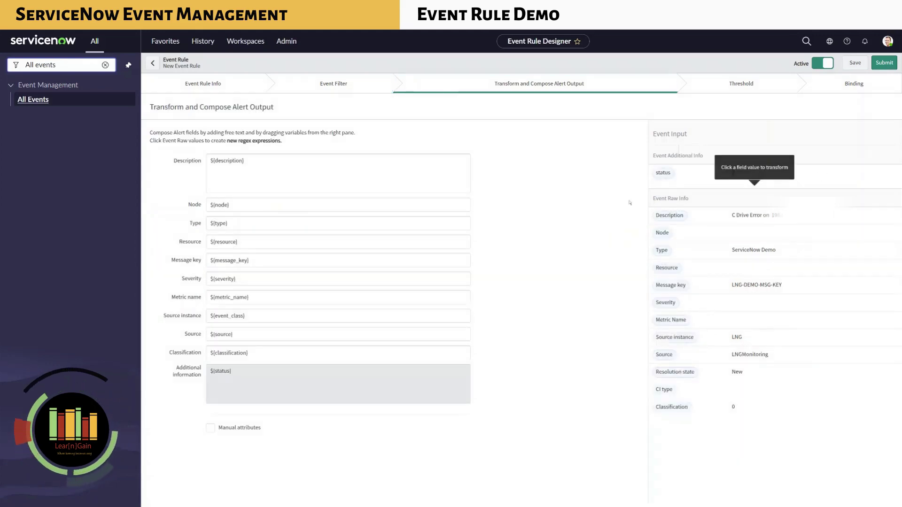
{"action": "left_click", "coordinate": [669, 173]}
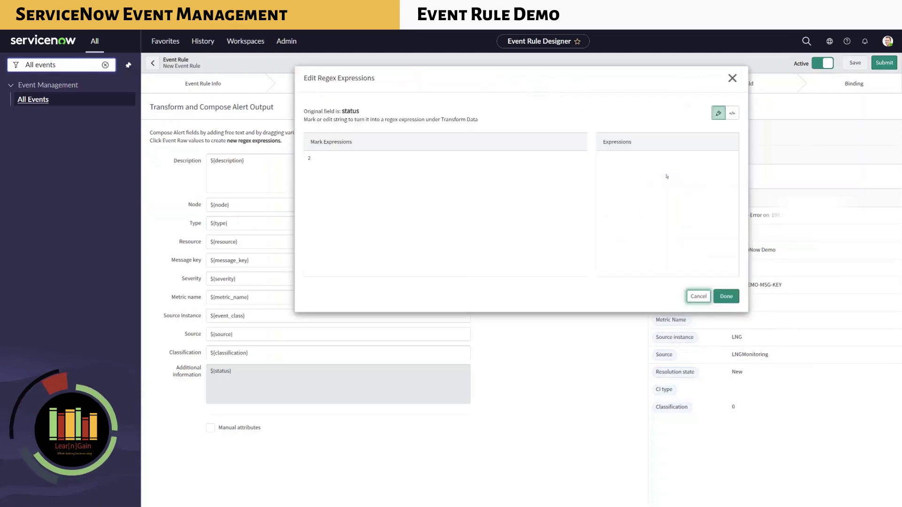
{"action": "left_click_drag", "start_coordinate": [319, 159], "coordinate": [335, 167]}
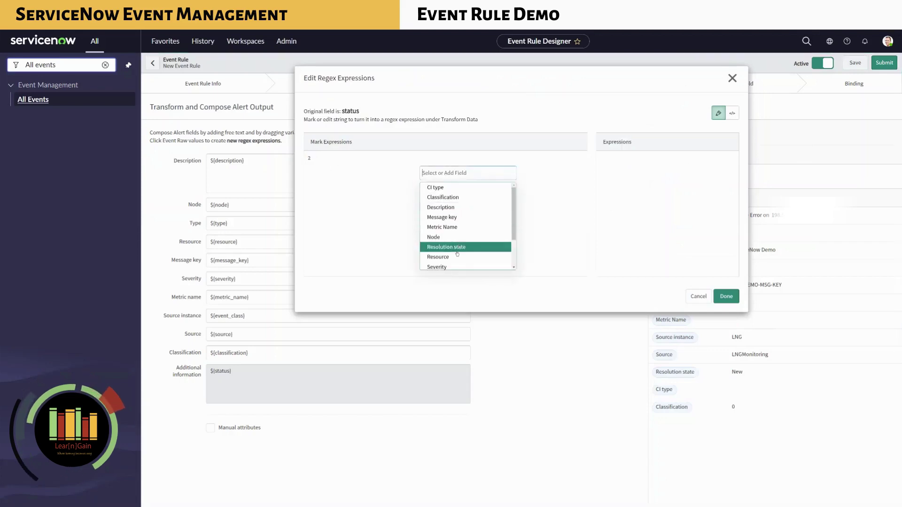
{"action": "left_click", "coordinate": [448, 267]}
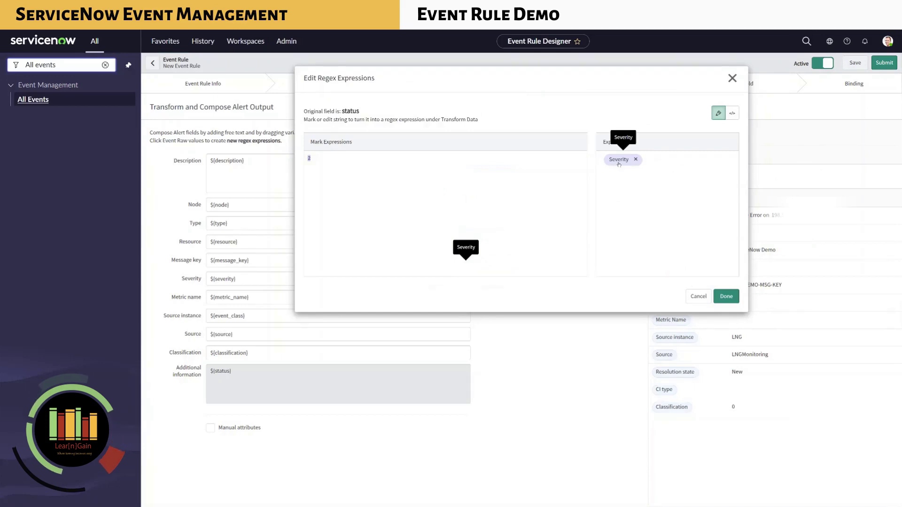
{"action": "left_click", "coordinate": [731, 114]}
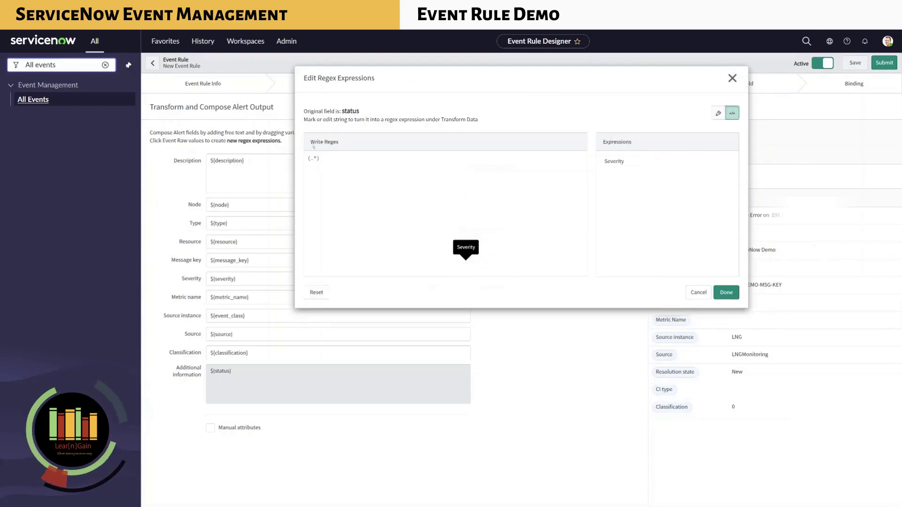
{"action": "left_click", "coordinate": [717, 113]}
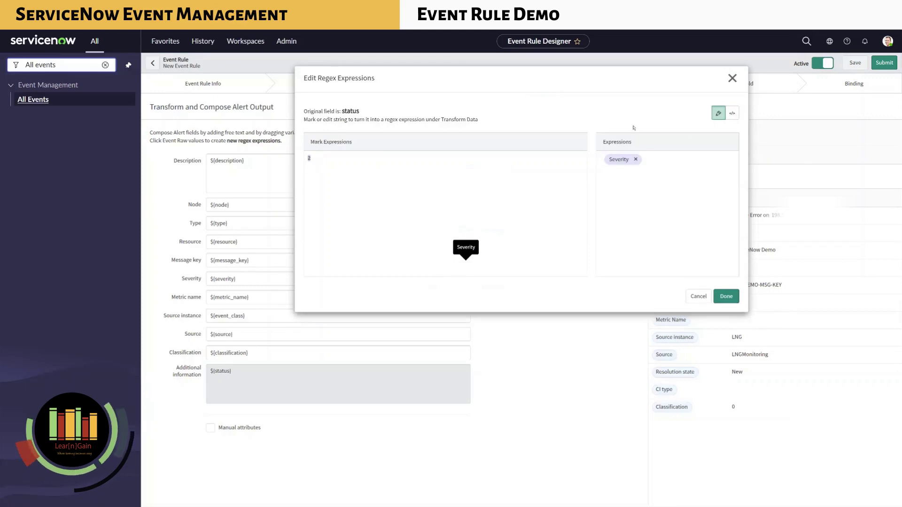
{"action": "left_click", "coordinate": [732, 113]}
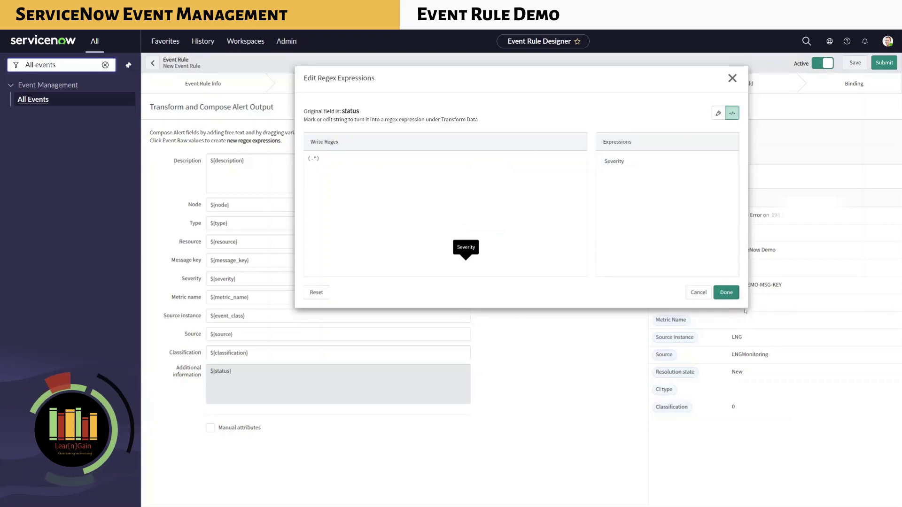
{"action": "left_click", "coordinate": [730, 295]}
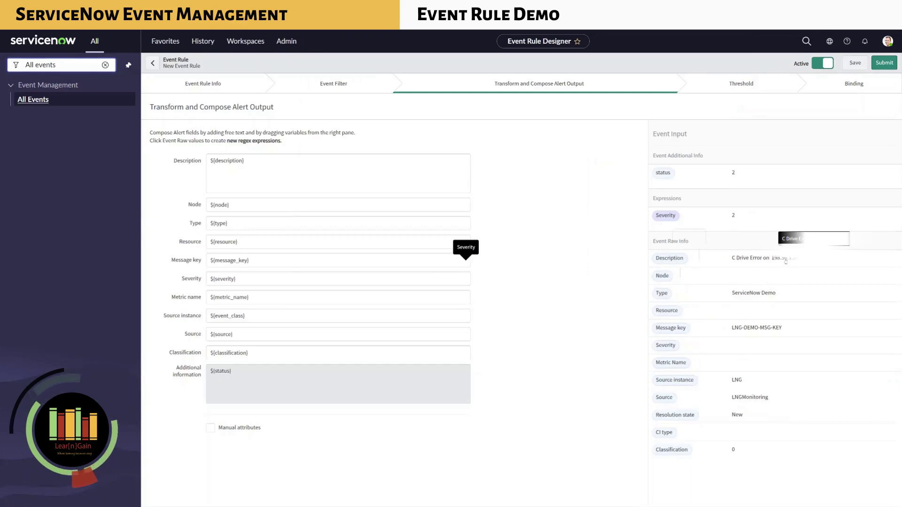
Step: Extract the IP address from Description as the Node expression and submit the rule
{"action": "left_click", "coordinate": [669, 258]}
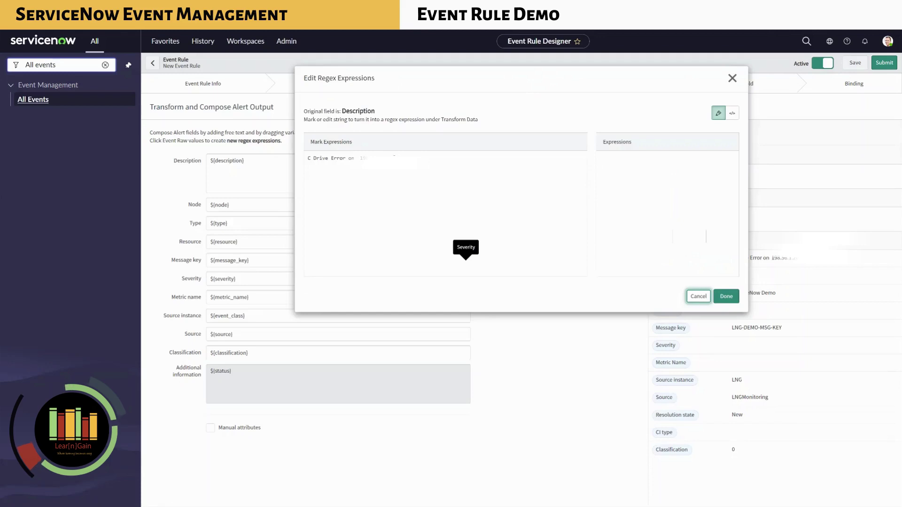
{"action": "left_click", "coordinate": [389, 158]}
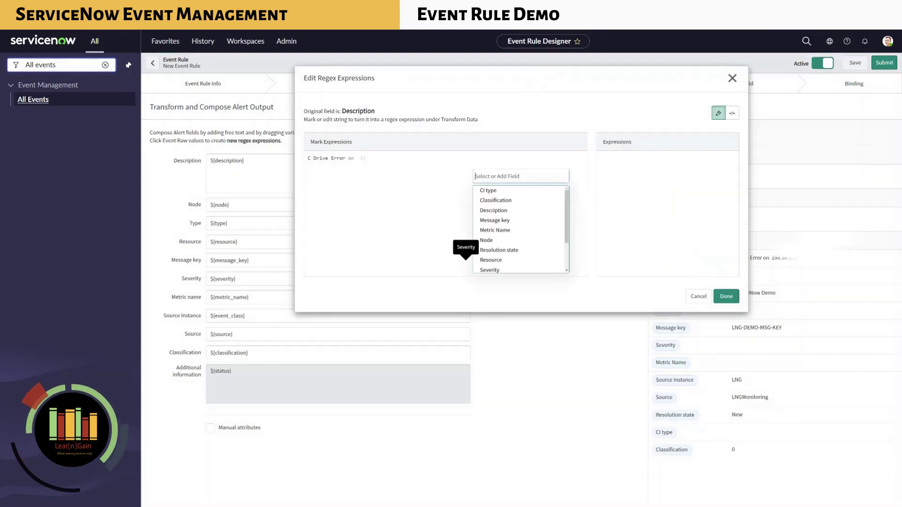
{"action": "left_click", "coordinate": [494, 242]}
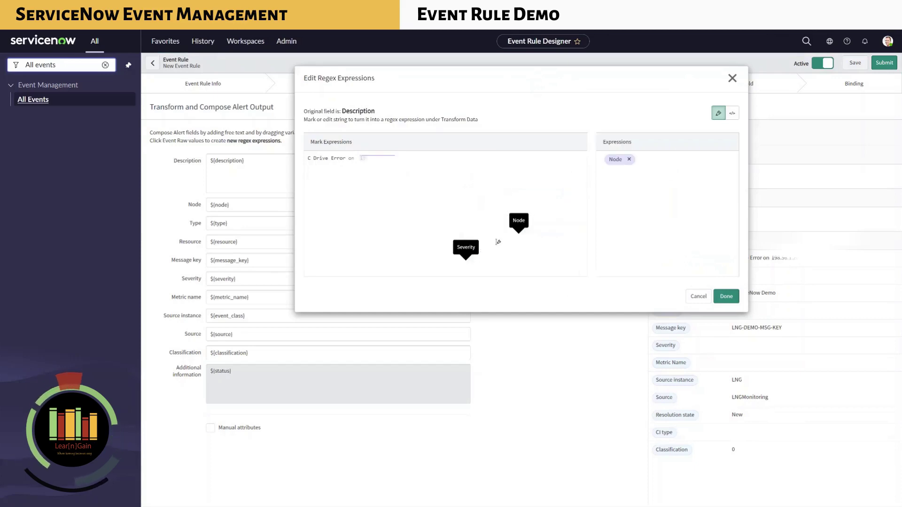
{"action": "left_click", "coordinate": [723, 296]}
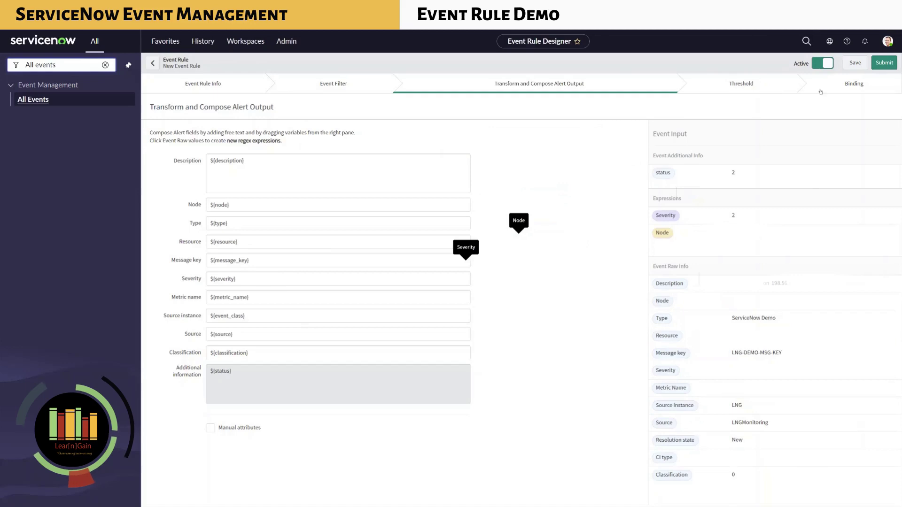
{"action": "left_click", "coordinate": [880, 65]}
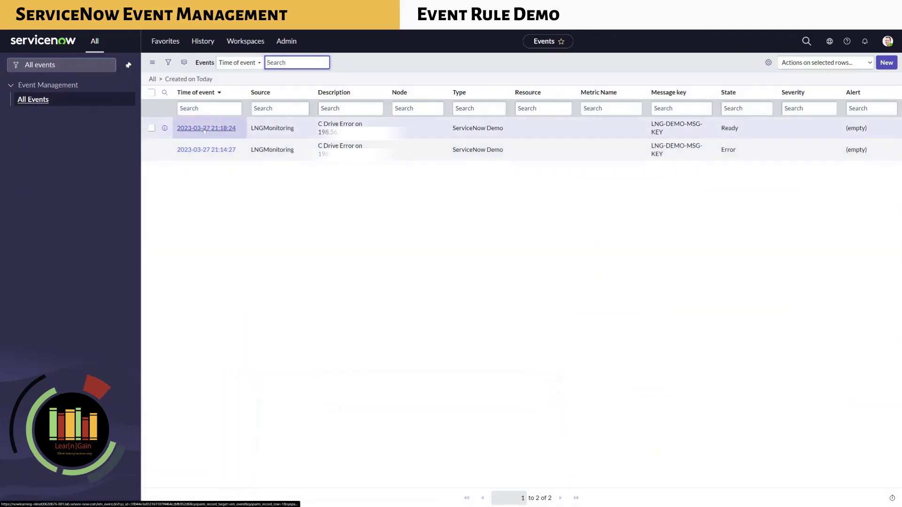
Step: Refresh the events list and open the newer processed event's record
{"action": "right_click", "coordinate": [403, 69]}
{"action": "left_click", "coordinate": [424, 112]}
{"action": "left_click", "coordinate": [424, 111]}
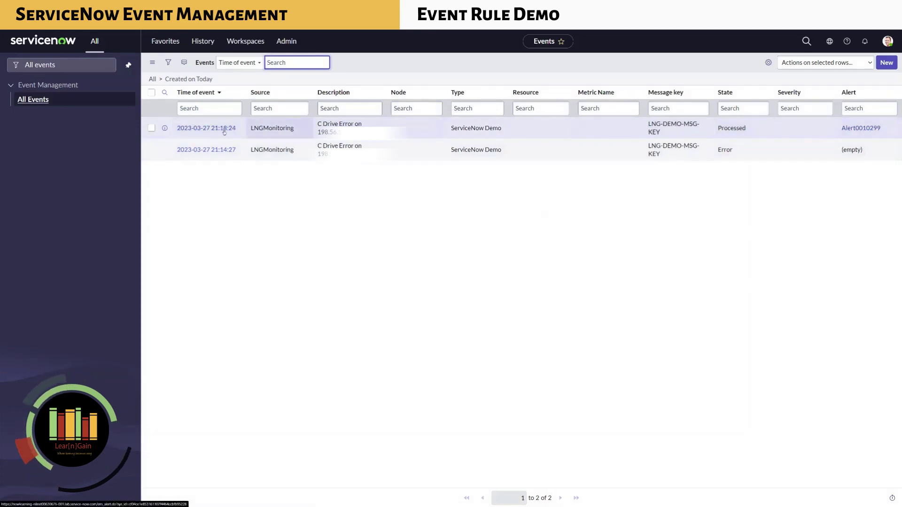
{"action": "left_click", "coordinate": [195, 129]}
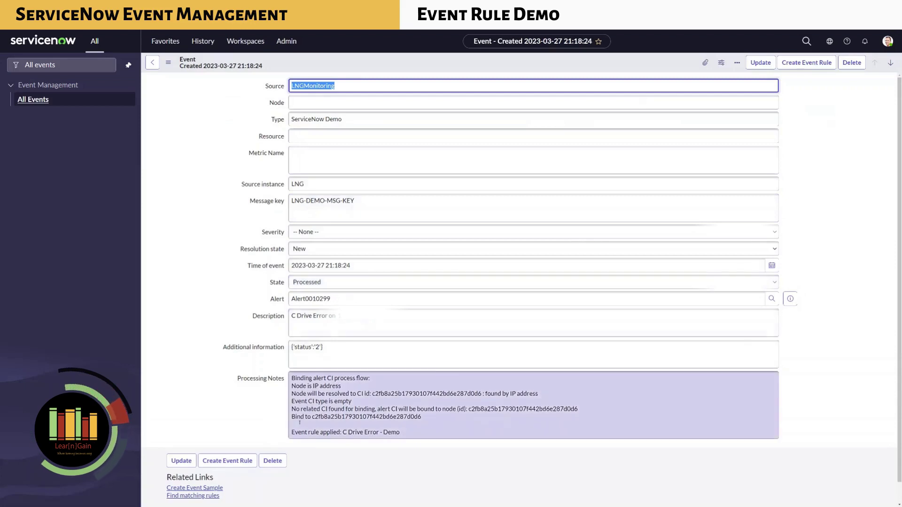
Step: Review processing notes showing rule C Drive Error - Demo and IP-resolved node, then preview Alert0010299
{"action": "left_click", "coordinate": [369, 380]}
{"action": "left_click_drag", "start_coordinate": [368, 379], "coordinate": [281, 379]}
{"action": "left_click_drag", "start_coordinate": [400, 433], "coordinate": [341, 432]}
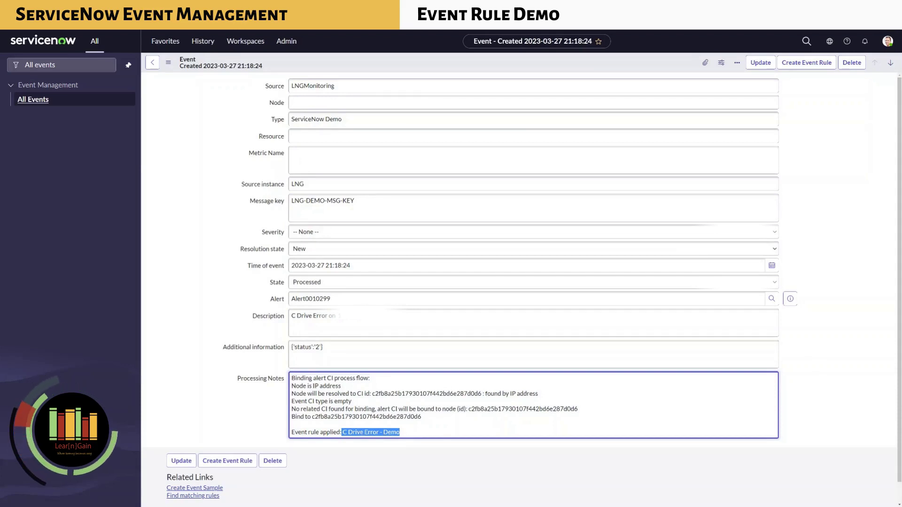
{"action": "left_click", "coordinate": [333, 422]}
{"action": "left_click_drag", "start_coordinate": [291, 394], "coordinate": [540, 394]}
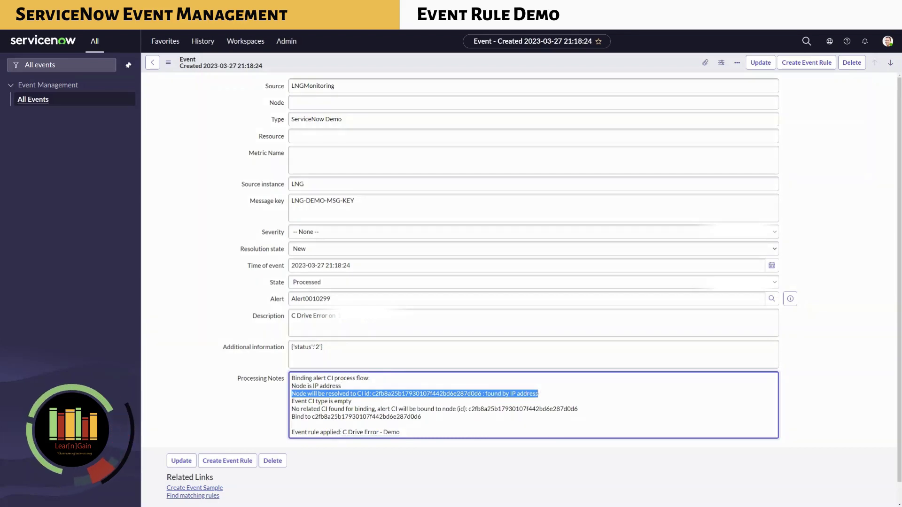
{"action": "scroll", "coordinate": [264, 369], "scroll_direction": "down", "scroll_amount": 1}
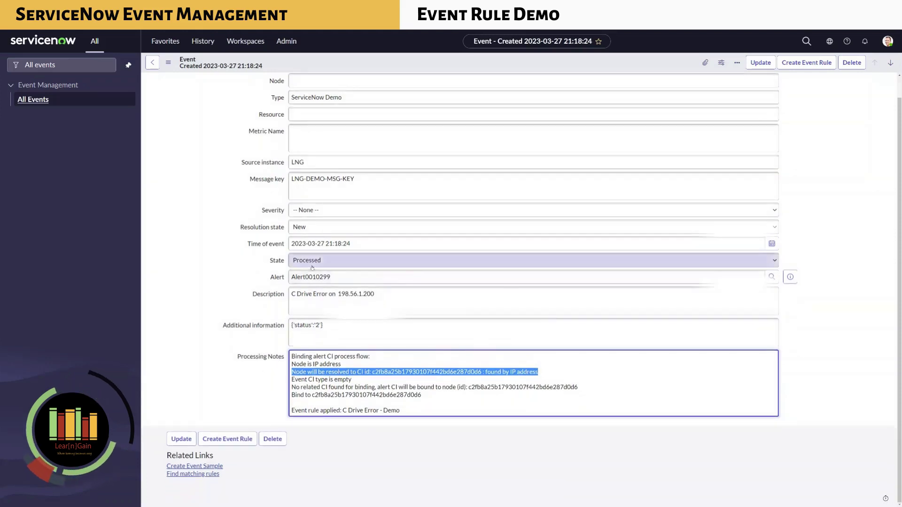
{"action": "left_click", "coordinate": [790, 277]}
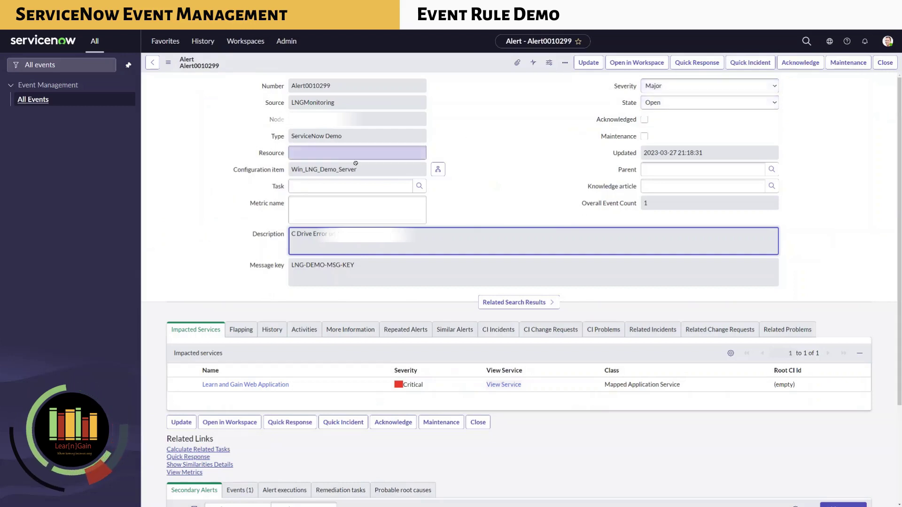
Step: Check the alert's configuration item Win_LNG_Demo_Server and show its Events (1) related list
{"action": "left_click_drag", "start_coordinate": [357, 169], "coordinate": [293, 172]}
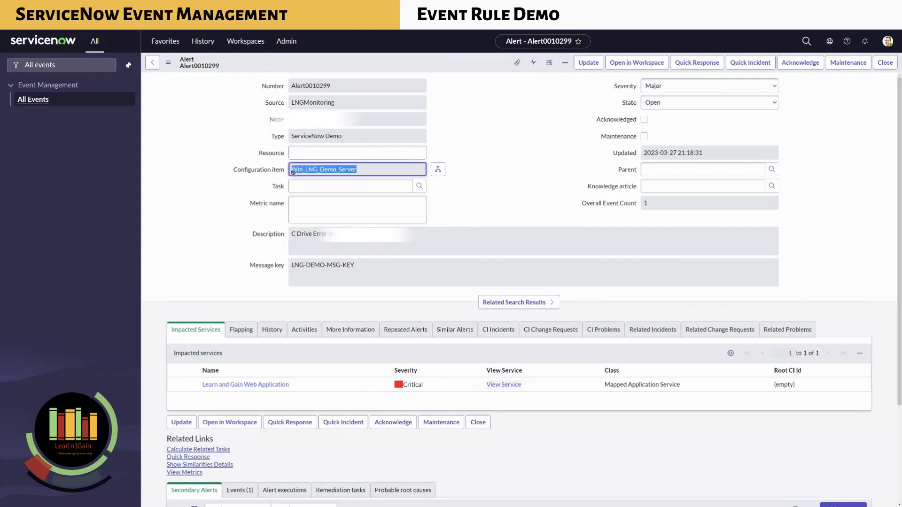
{"action": "left_click", "coordinate": [329, 242]}
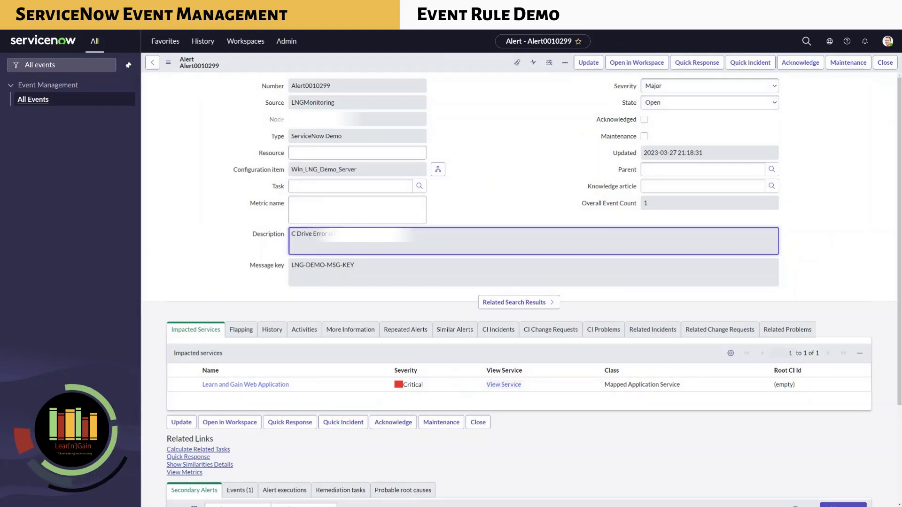
{"action": "left_click_drag", "start_coordinate": [357, 173], "coordinate": [290, 172]}
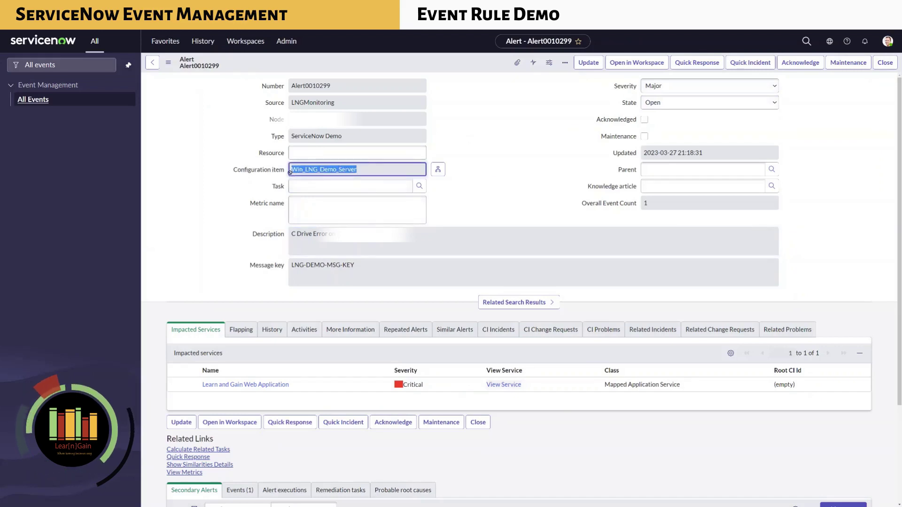
{"action": "scroll", "coordinate": [266, 362], "scroll_direction": "down", "scroll_amount": 3}
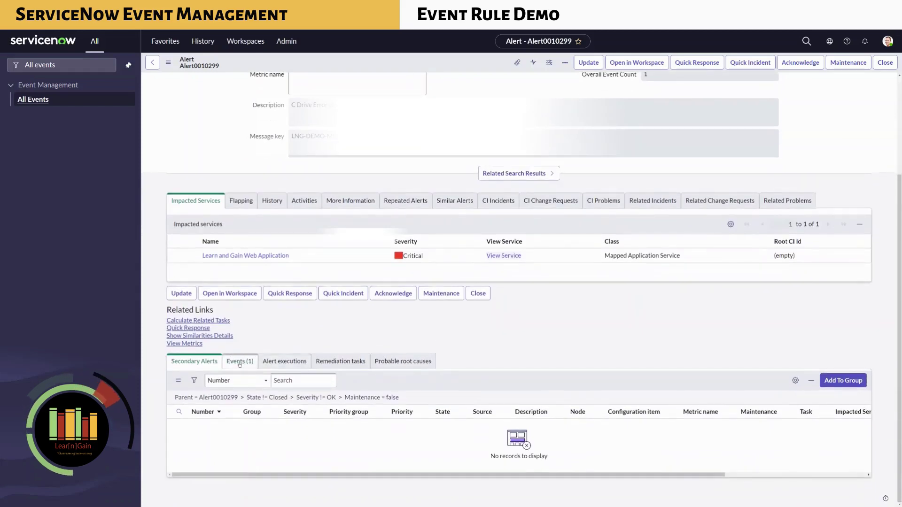
{"action": "left_click", "coordinate": [239, 362]}
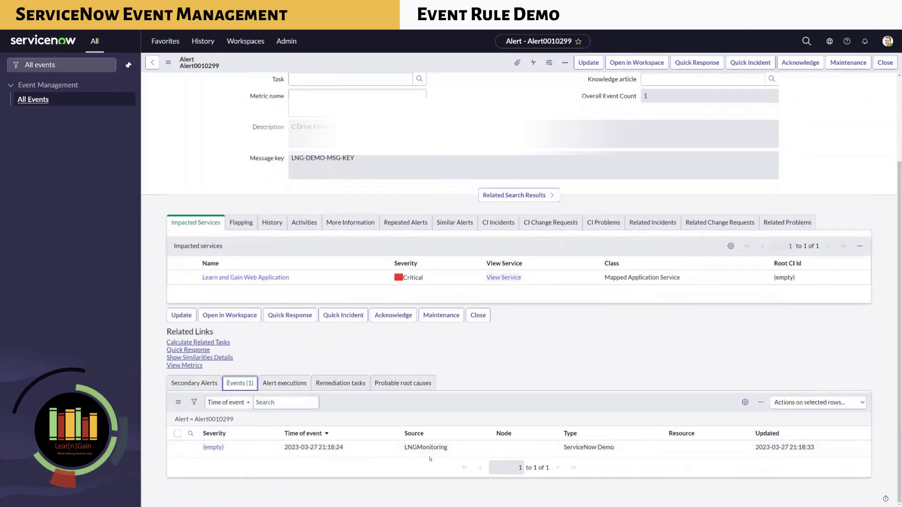
{"action": "key", "text": "alt+Tab"}
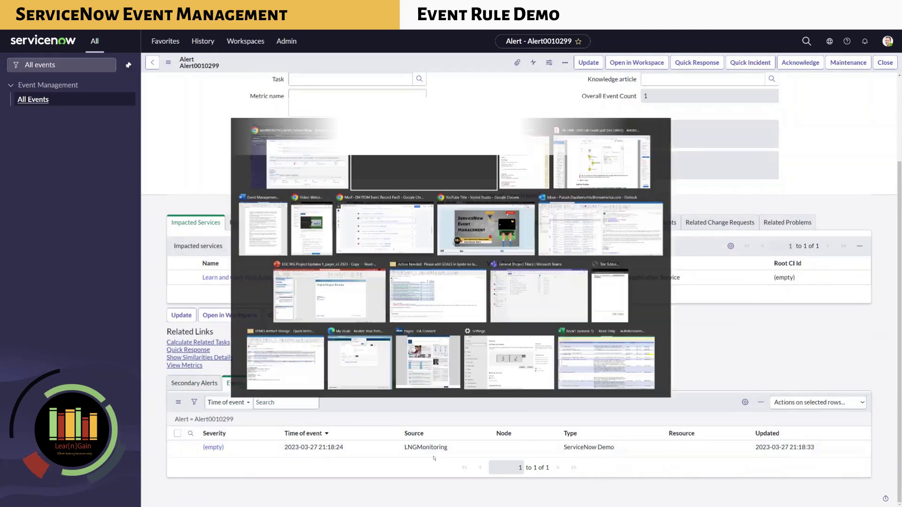